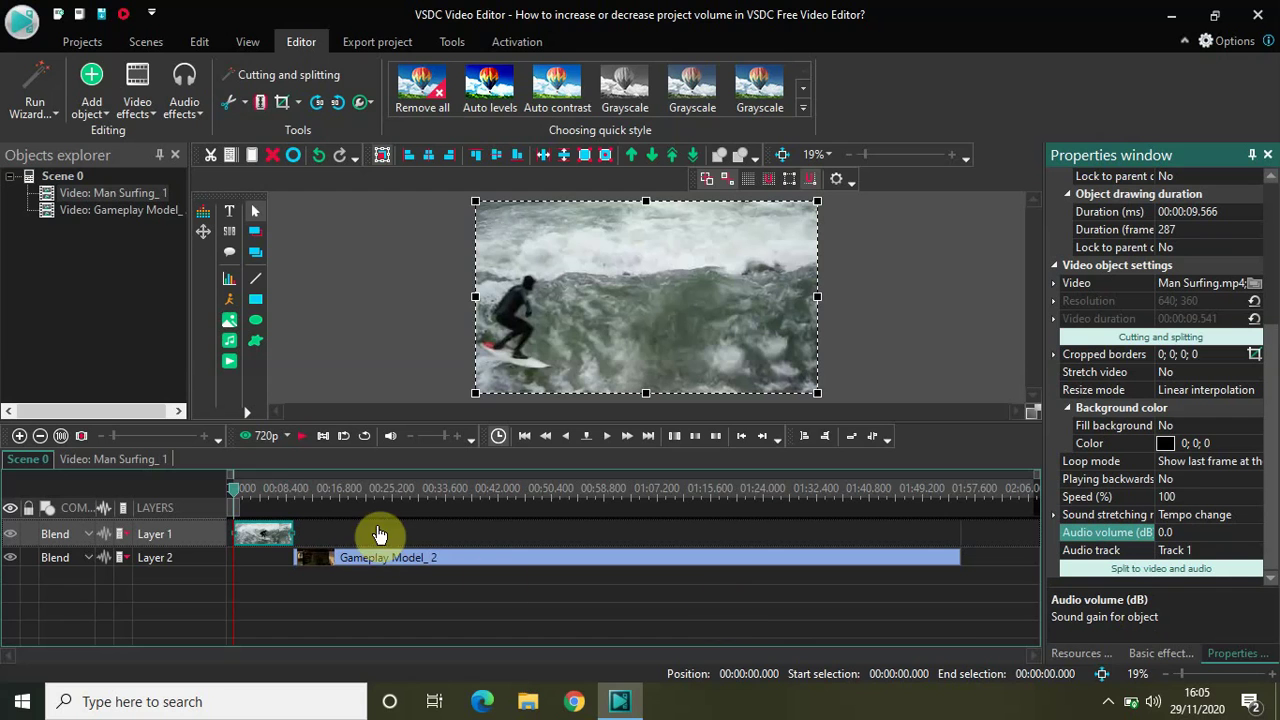
Step: Preview the surfing clip and the gameplay section around 22 seconds to hear their audio
{"action": "left_click", "coordinate": [257, 488]}
{"action": "left_click", "coordinate": [449, 490]}
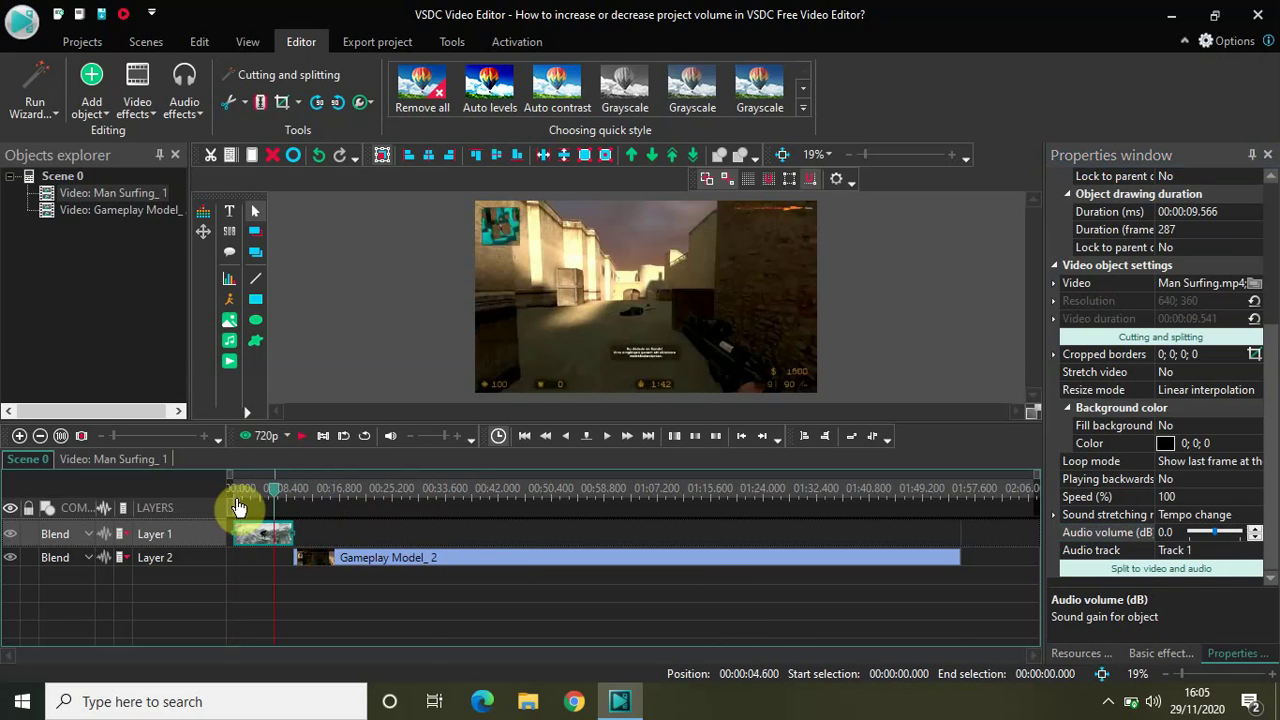
{"action": "left_click", "coordinate": [206, 503]}
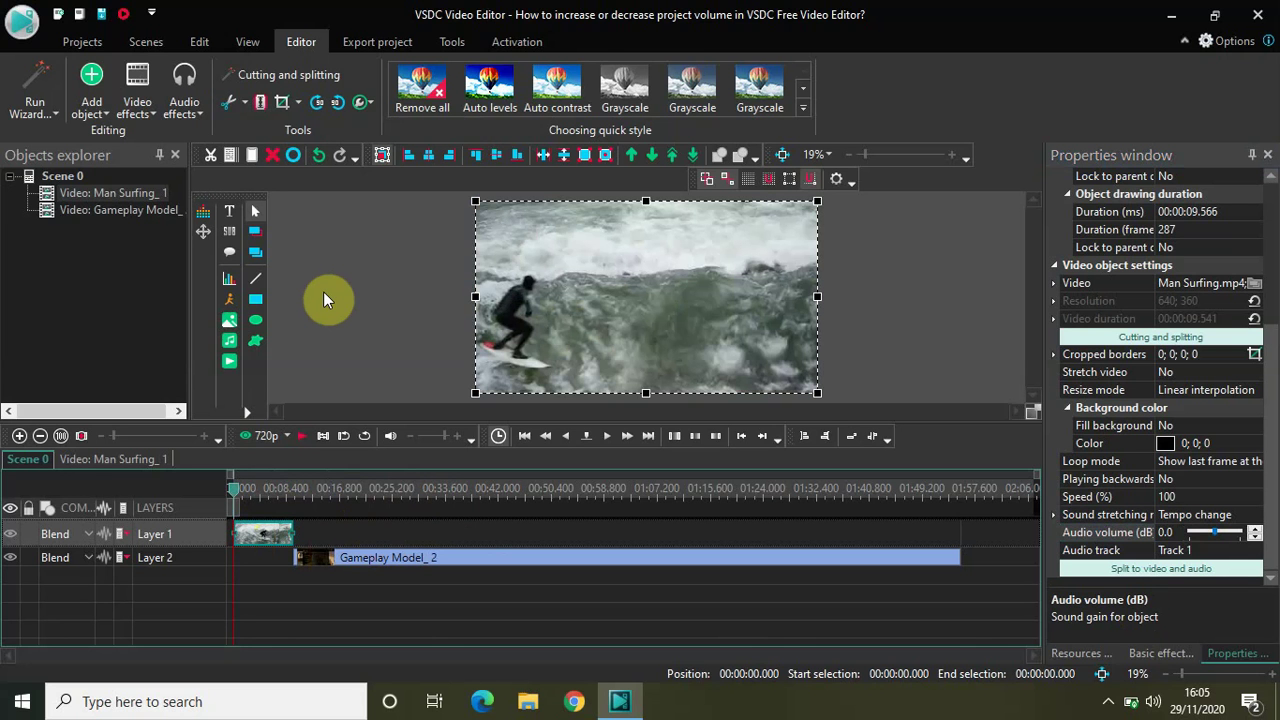
{"action": "key", "text": "space"}
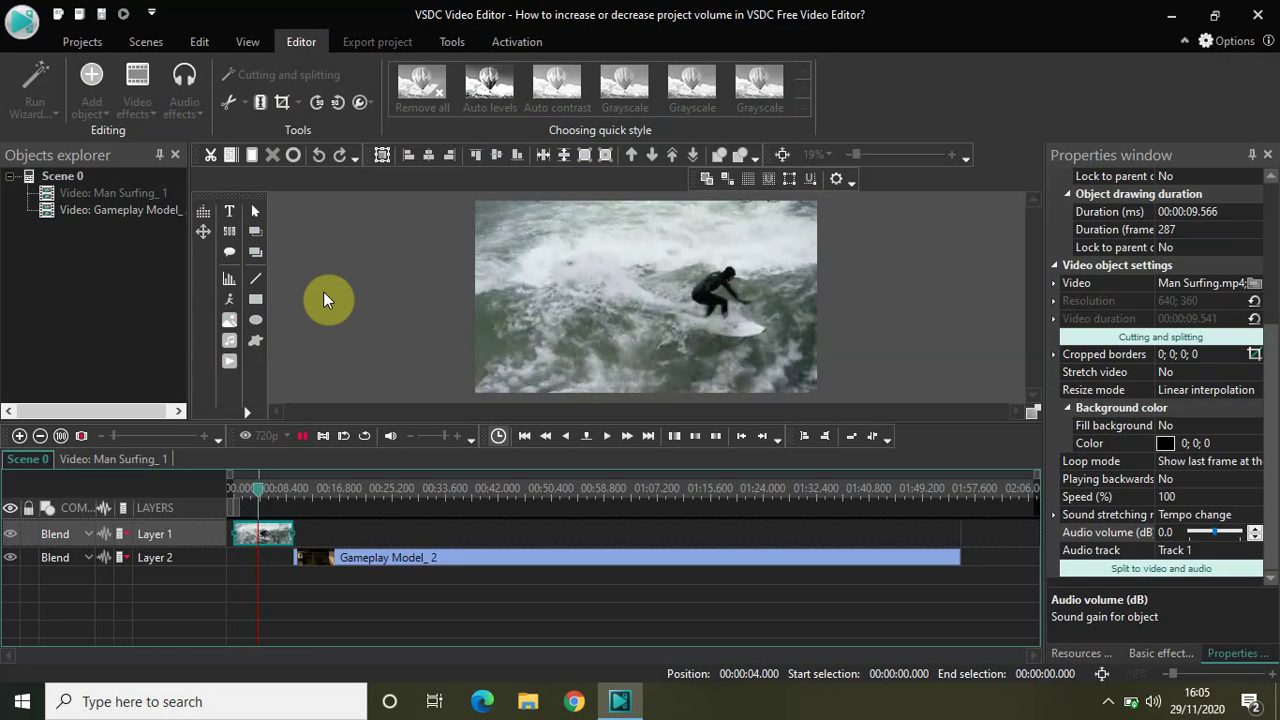
{"action": "key", "text": "space"}
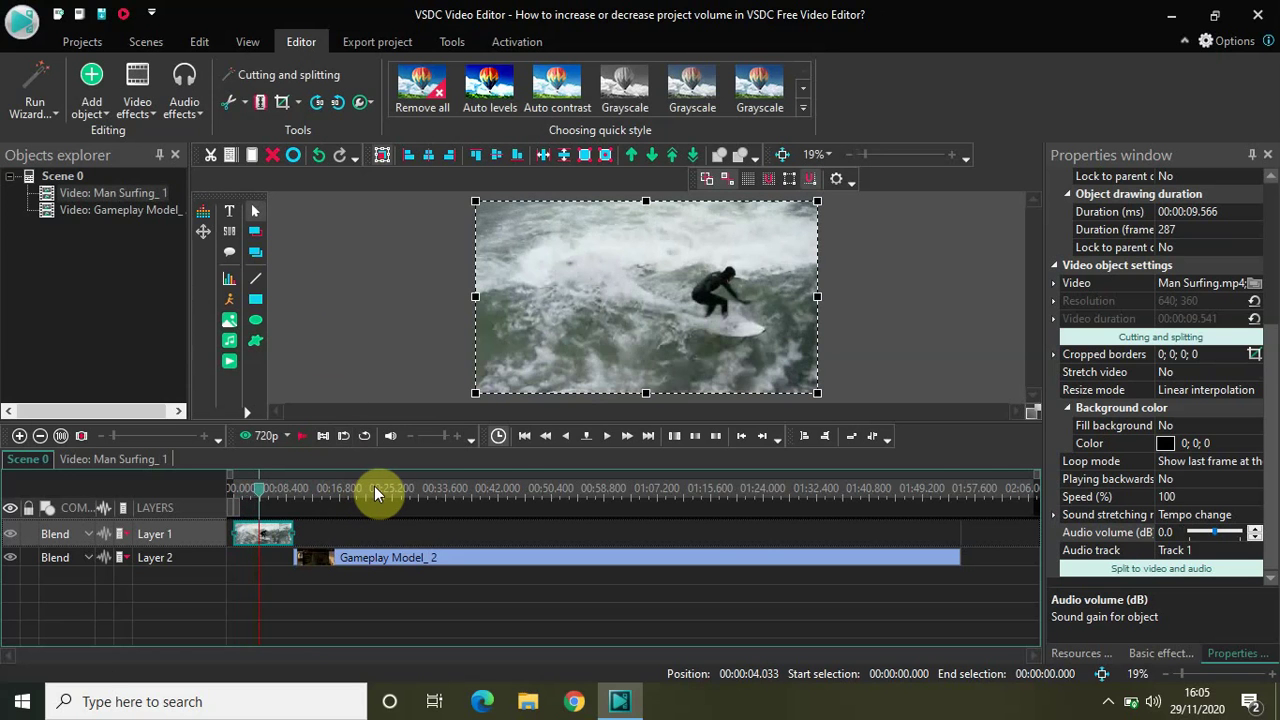
{"action": "left_click", "coordinate": [376, 493]}
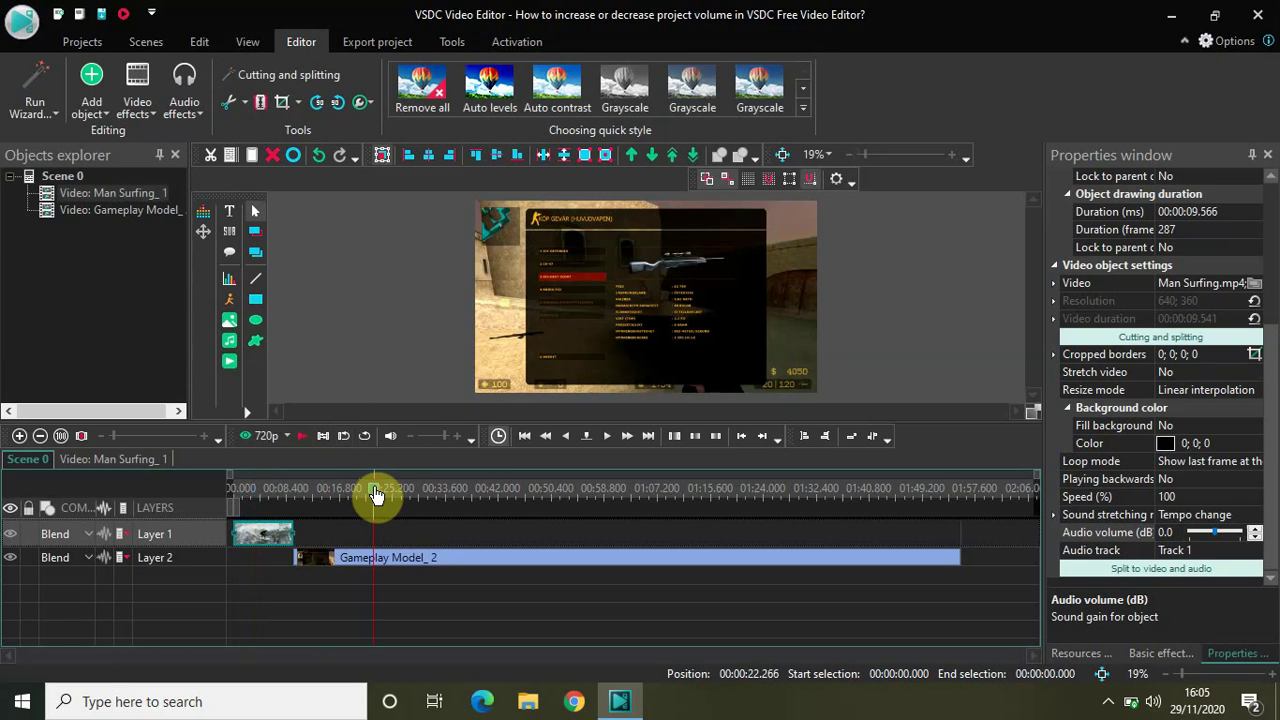
{"action": "key", "text": "space"}
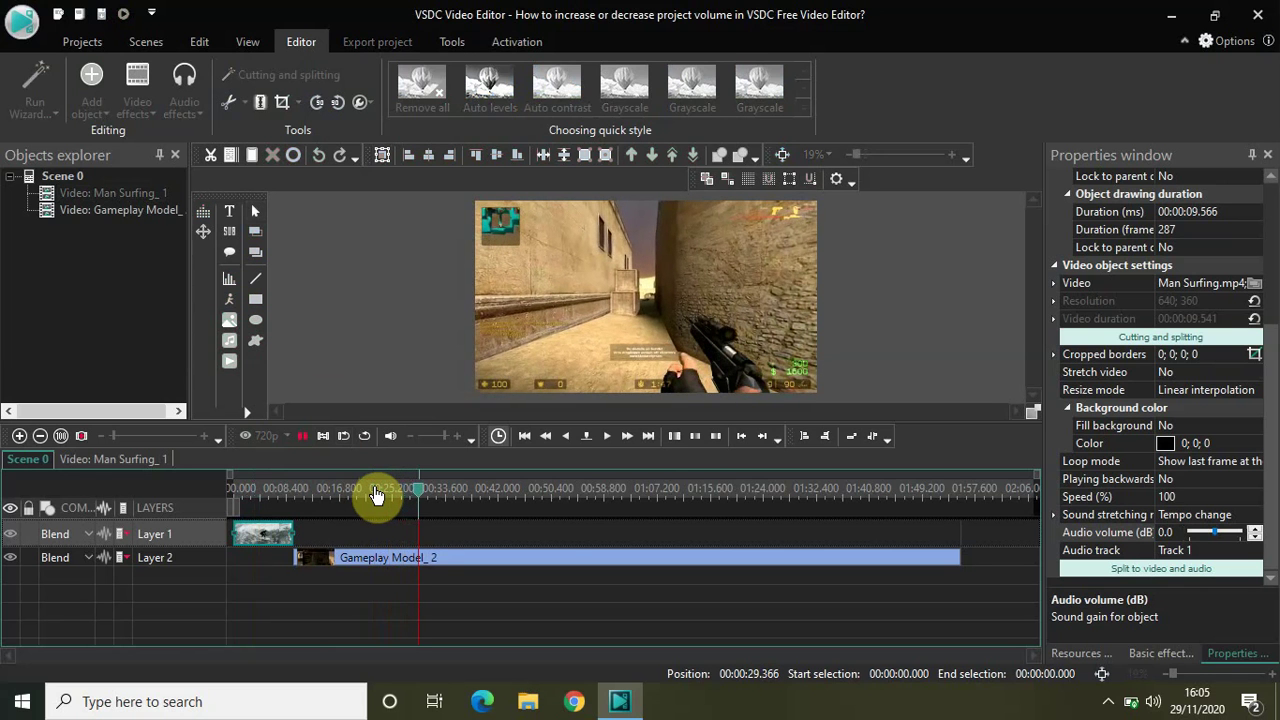
{"action": "key", "text": "space"}
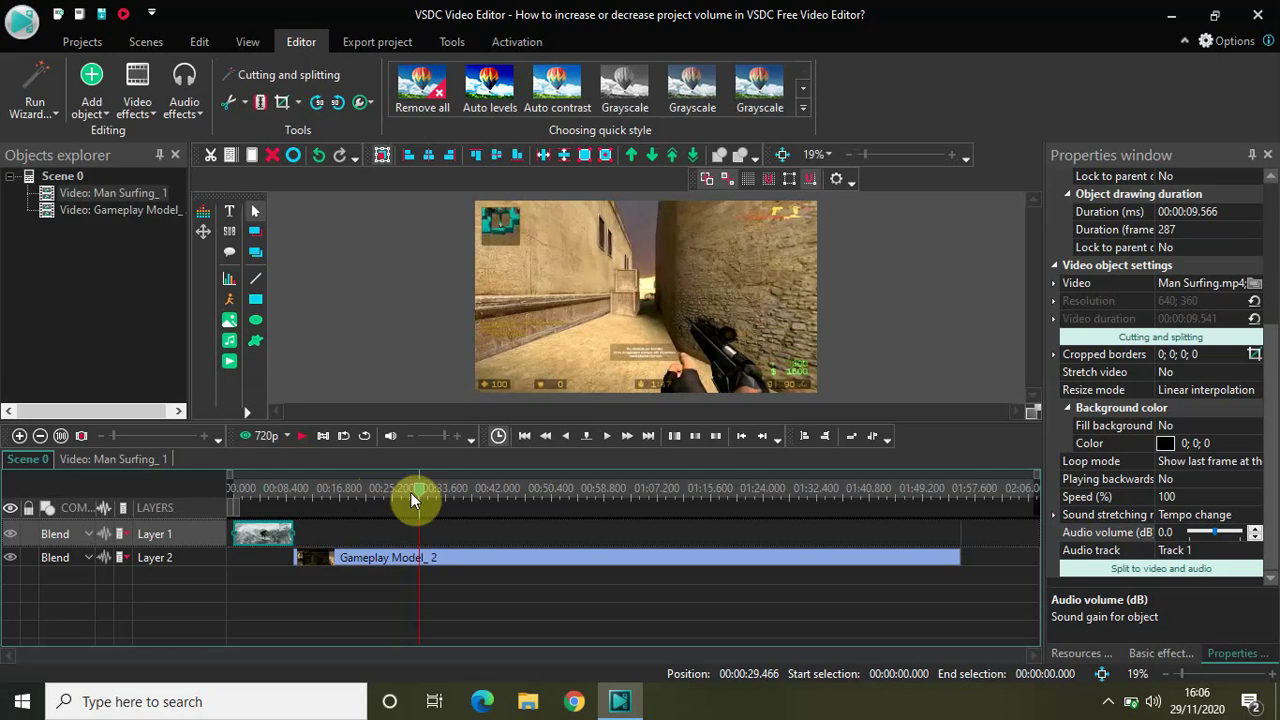
Step: Return the playhead to the start and set the Man Surfing clip's audio volume to -25.0 dB
{"action": "left_click", "coordinate": [418, 498]}
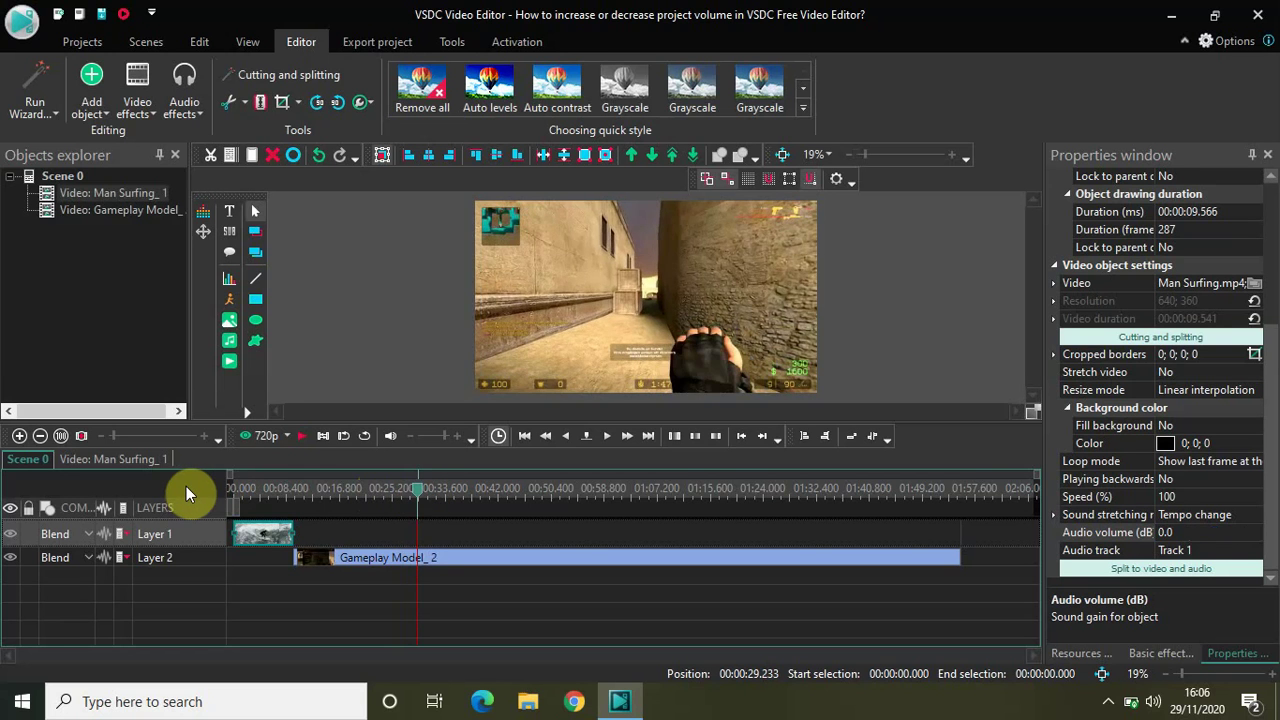
{"action": "left_click_drag", "start_coordinate": [418, 492], "coordinate": [190, 505]}
{"action": "left_click", "coordinate": [231, 536]}
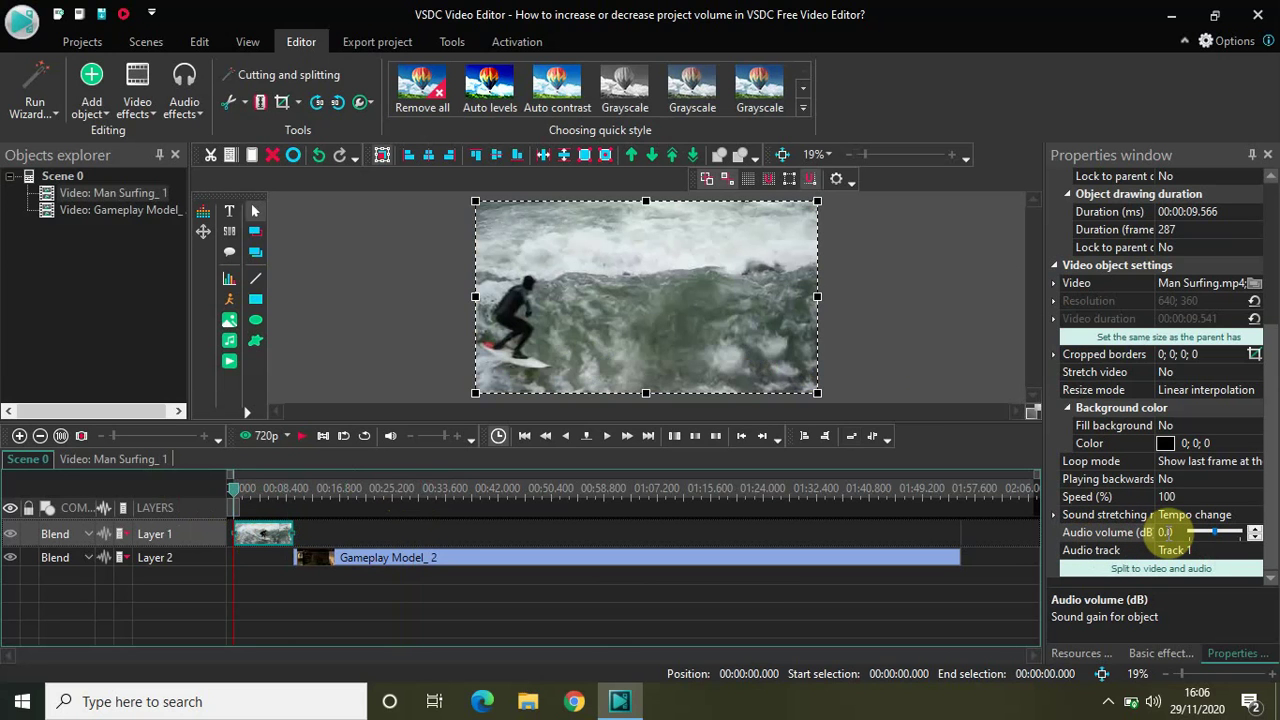
{"action": "left_click", "coordinate": [1165, 532]}
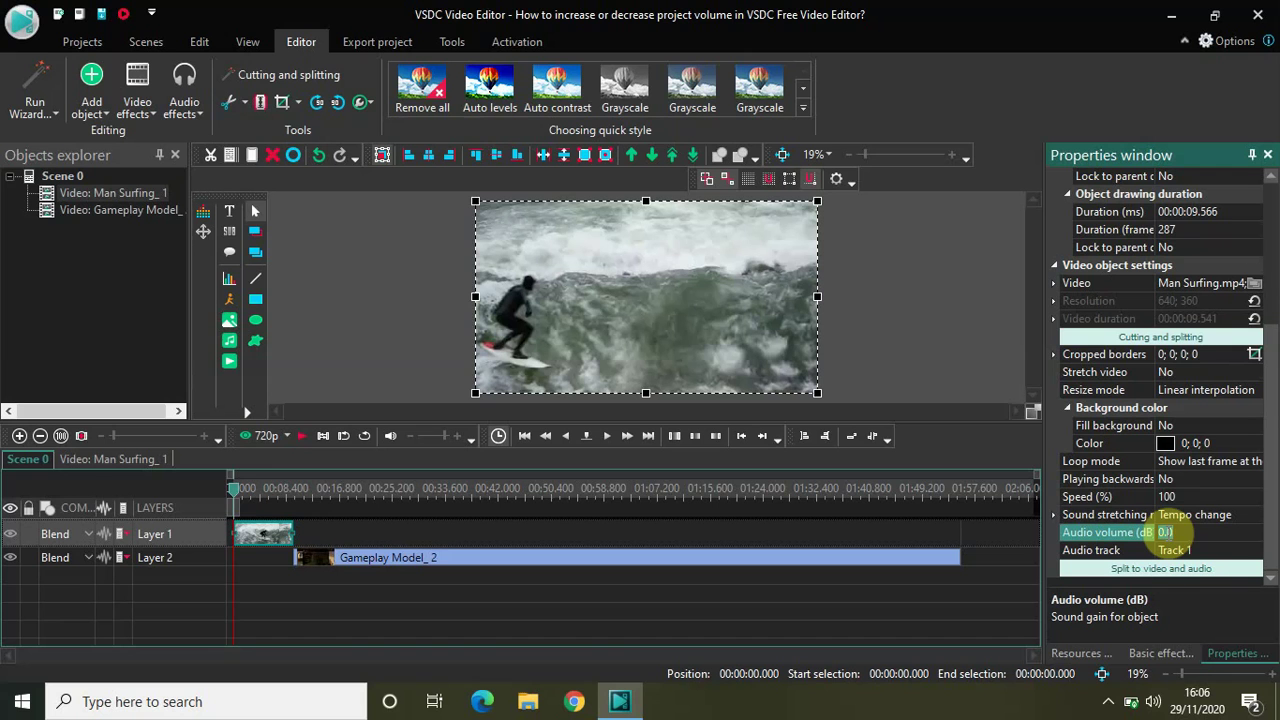
{"action": "type", "text": "-25.0"}
{"action": "left_click", "coordinate": [1172, 536]}
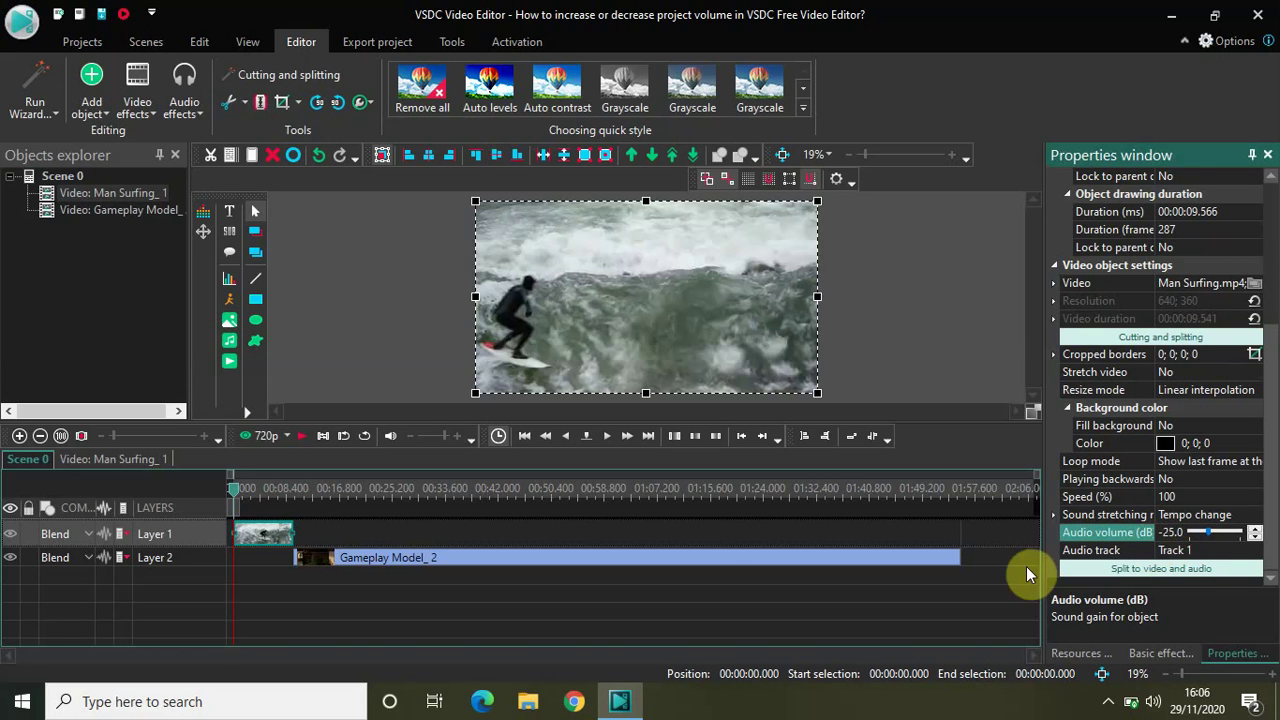
Step: Set the Gameplay Model_2 clip's audio volume to -25.0 dB and play back
{"action": "left_click", "coordinate": [645, 561]}
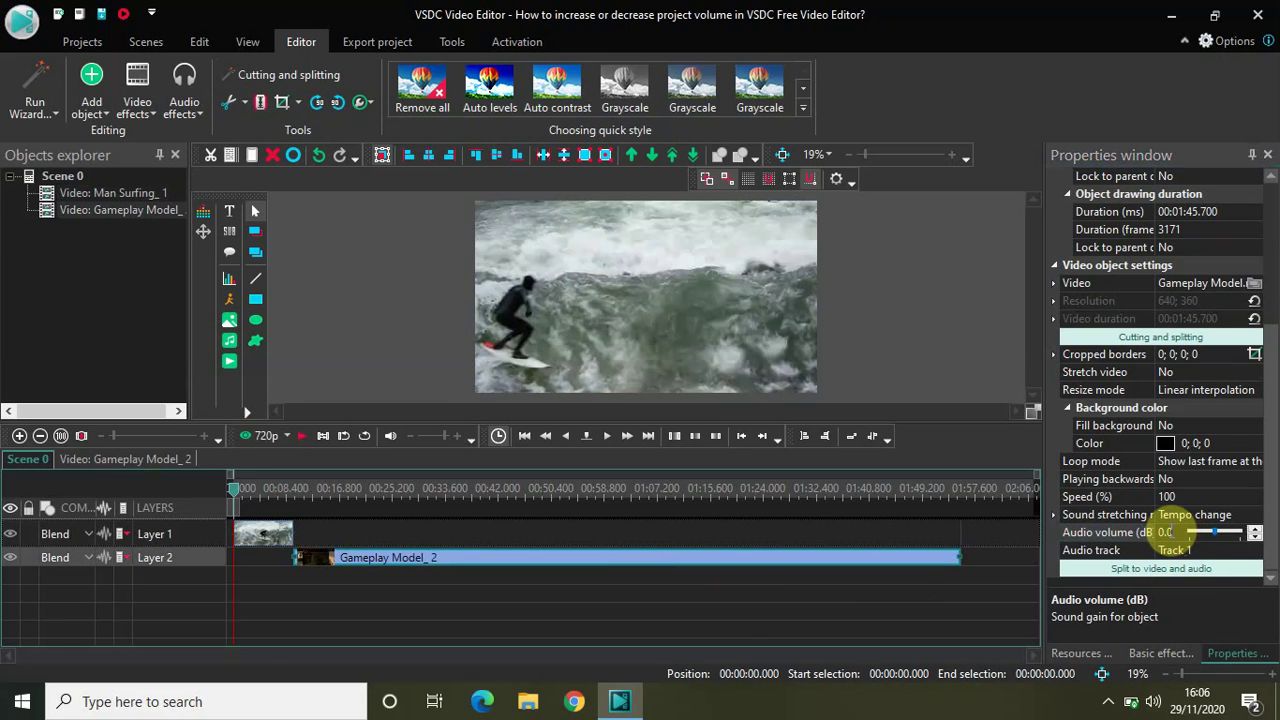
{"action": "left_click", "coordinate": [1166, 533]}
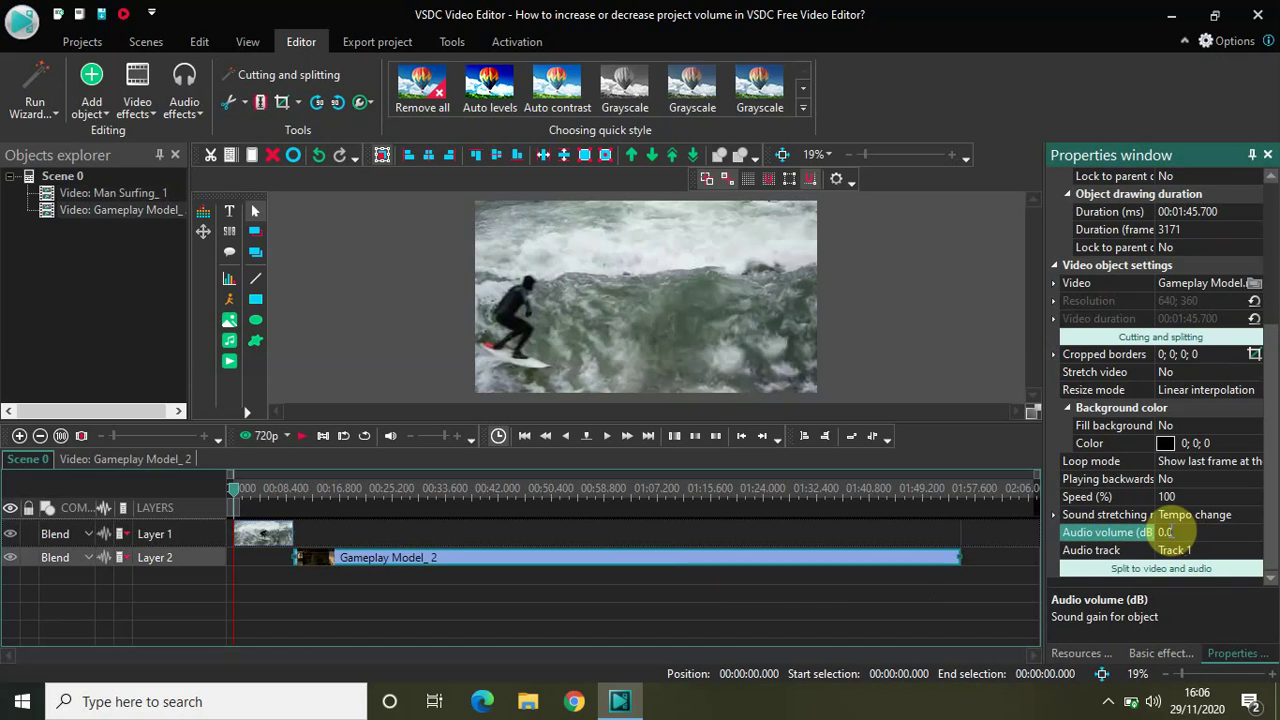
{"action": "type", "text": "-"}
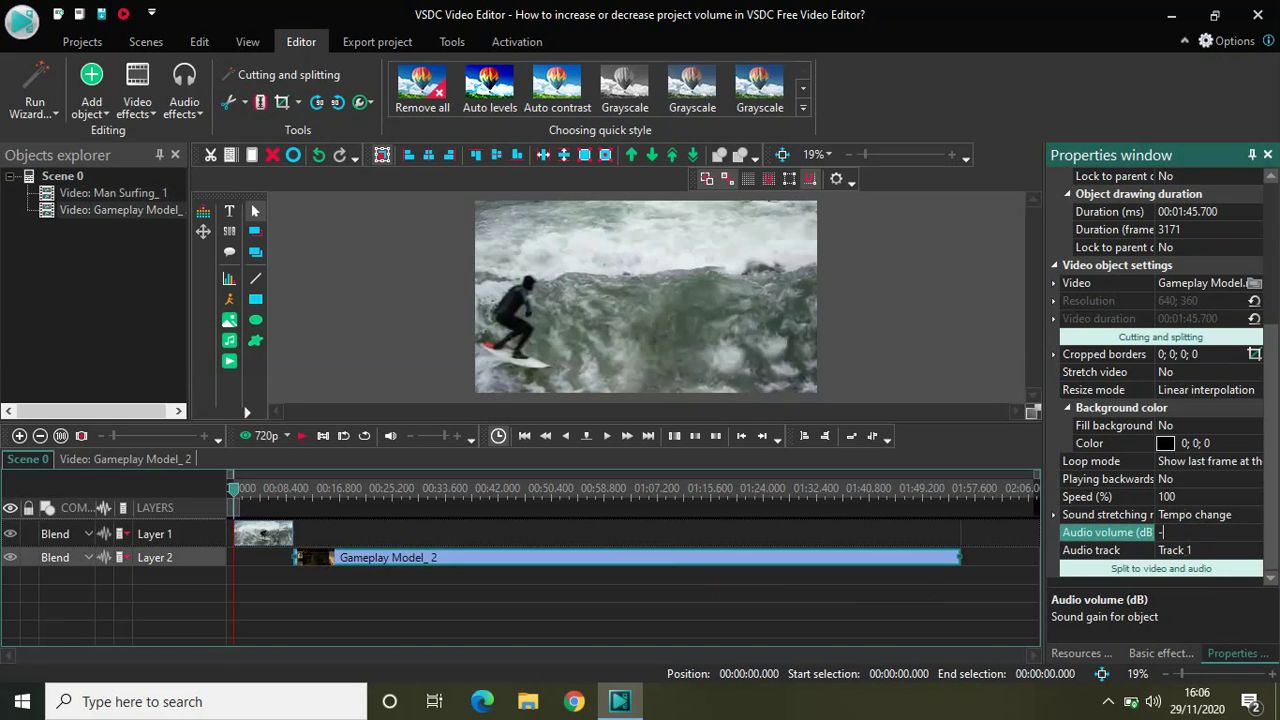
{"action": "type", "text": "25.0"}
{"action": "key", "text": "space"}
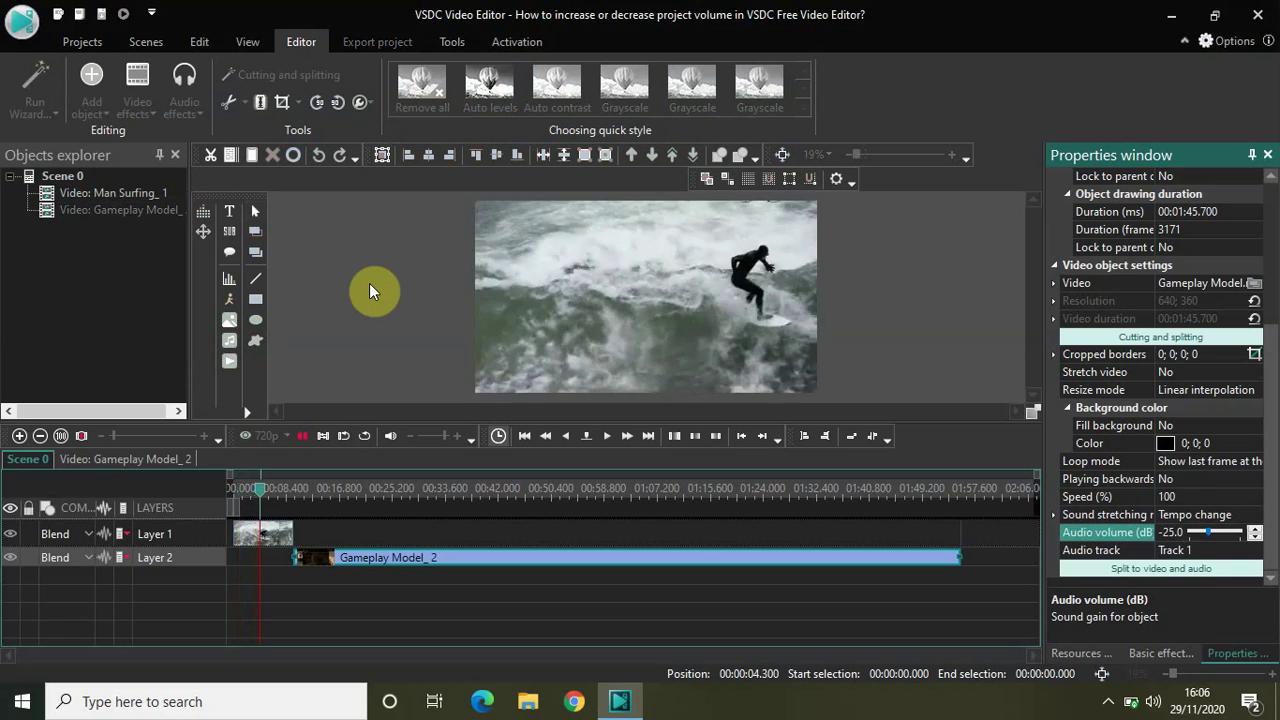
Step: Replay the gameplay section from about 21.8 seconds, then bring up the View tab's panel options
{"action": "left_click", "coordinate": [372, 492]}
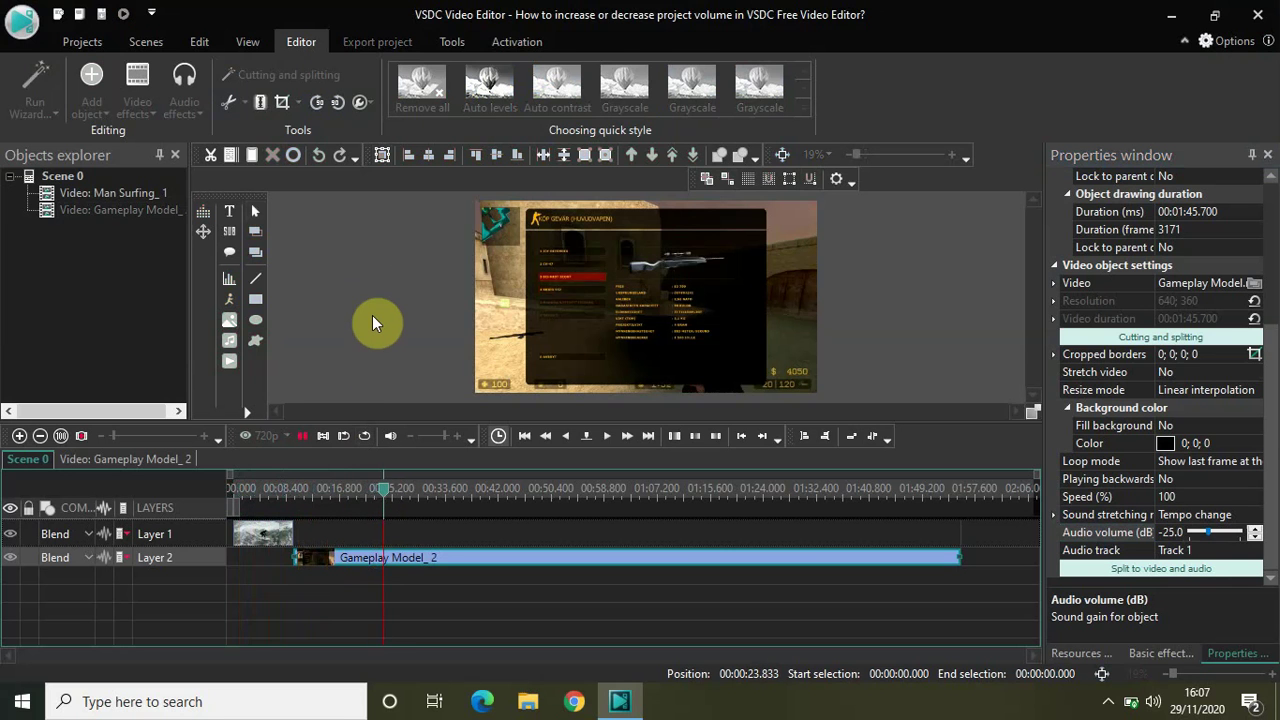
{"action": "key", "text": "space"}
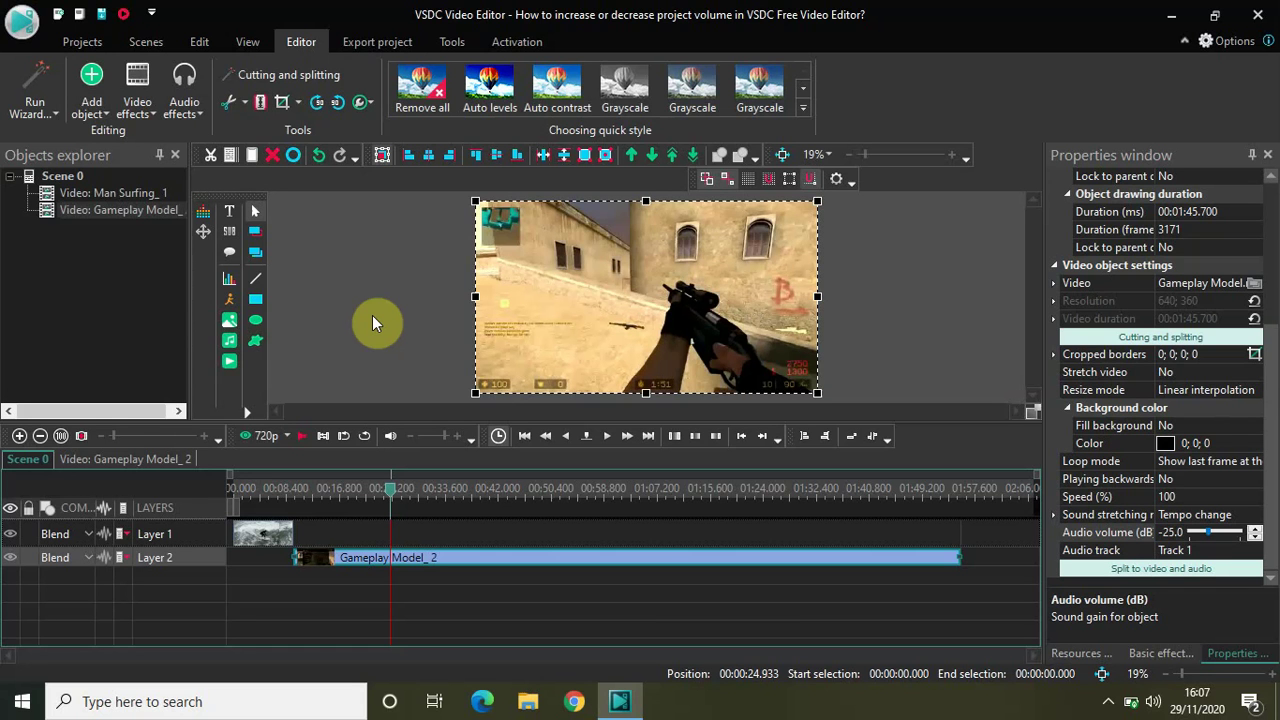
{"action": "left_click", "coordinate": [247, 42]}
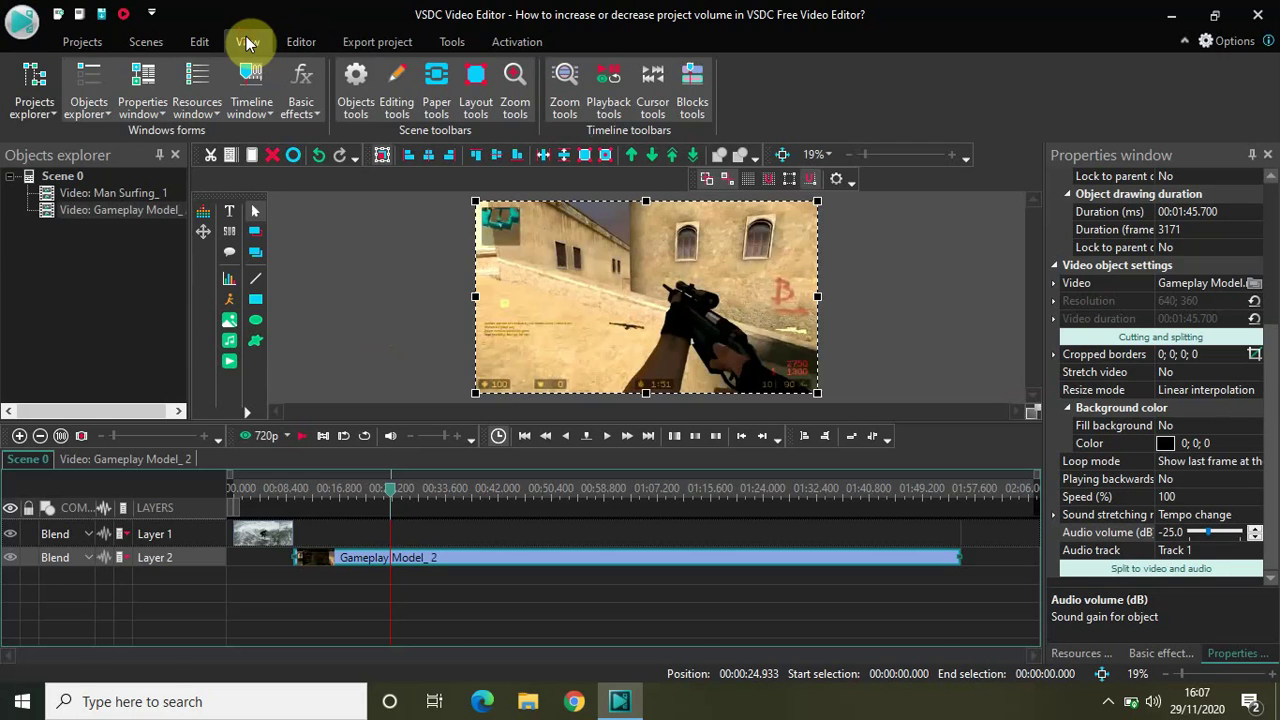
Step: In the Projects explorer, set the project's overall audio volume to 25.0 dB
{"action": "left_click", "coordinate": [34, 78]}
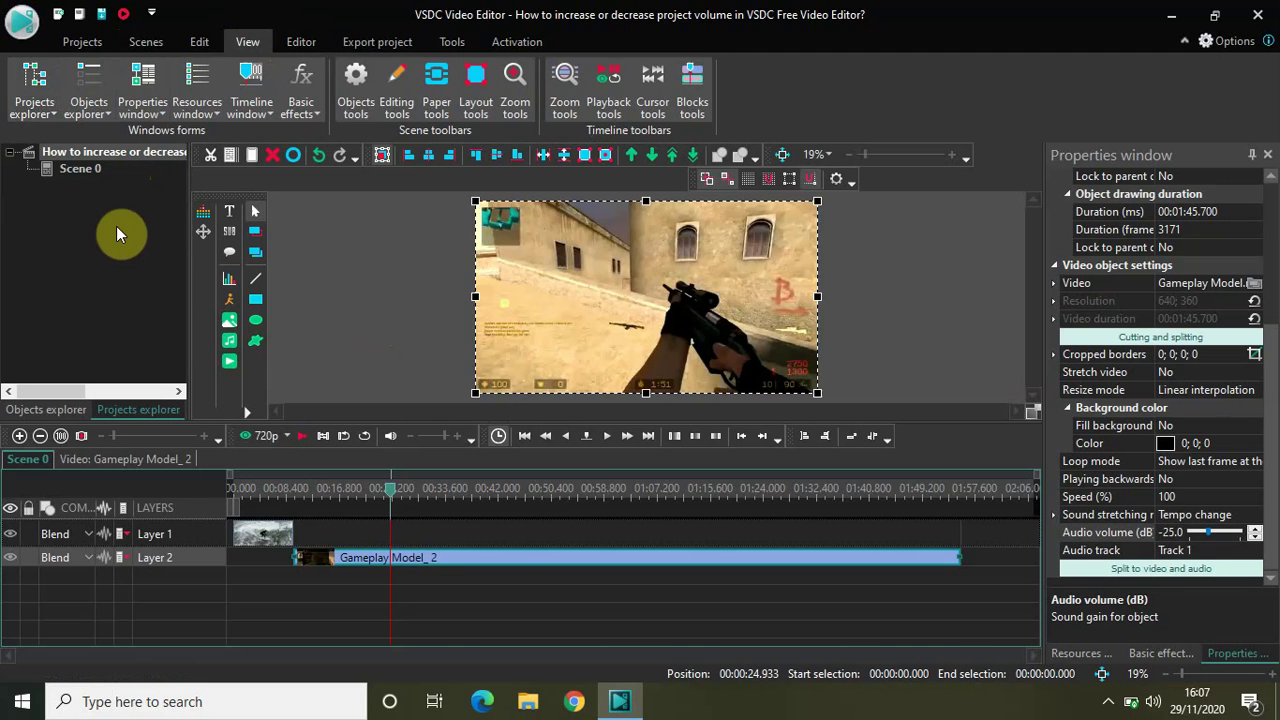
{"action": "left_click", "coordinate": [114, 154]}
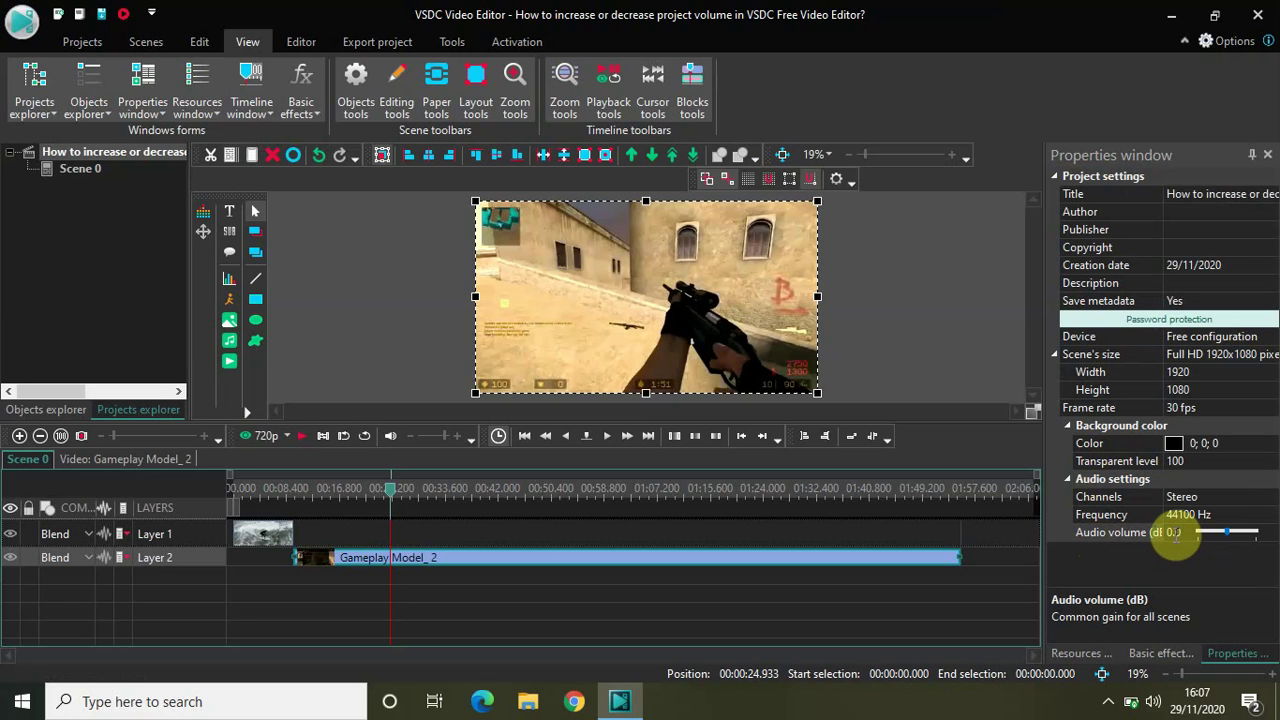
{"action": "left_click", "coordinate": [1175, 532]}
{"action": "type", "text": "25"}
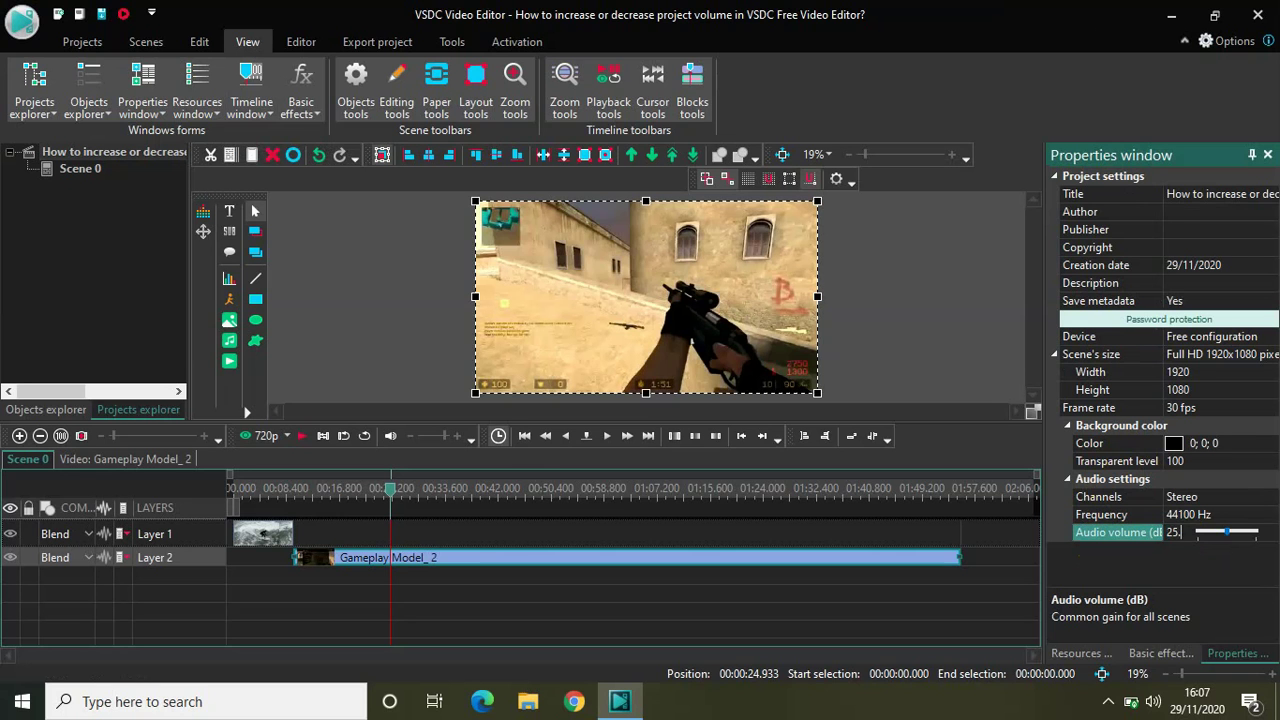
{"action": "key", "text": "Return"}
Step: Play the project from the start to hear the louder mix
{"action": "left_click", "coordinate": [396, 500]}
{"action": "left_click_drag", "start_coordinate": [396, 500], "coordinate": [183, 486]}
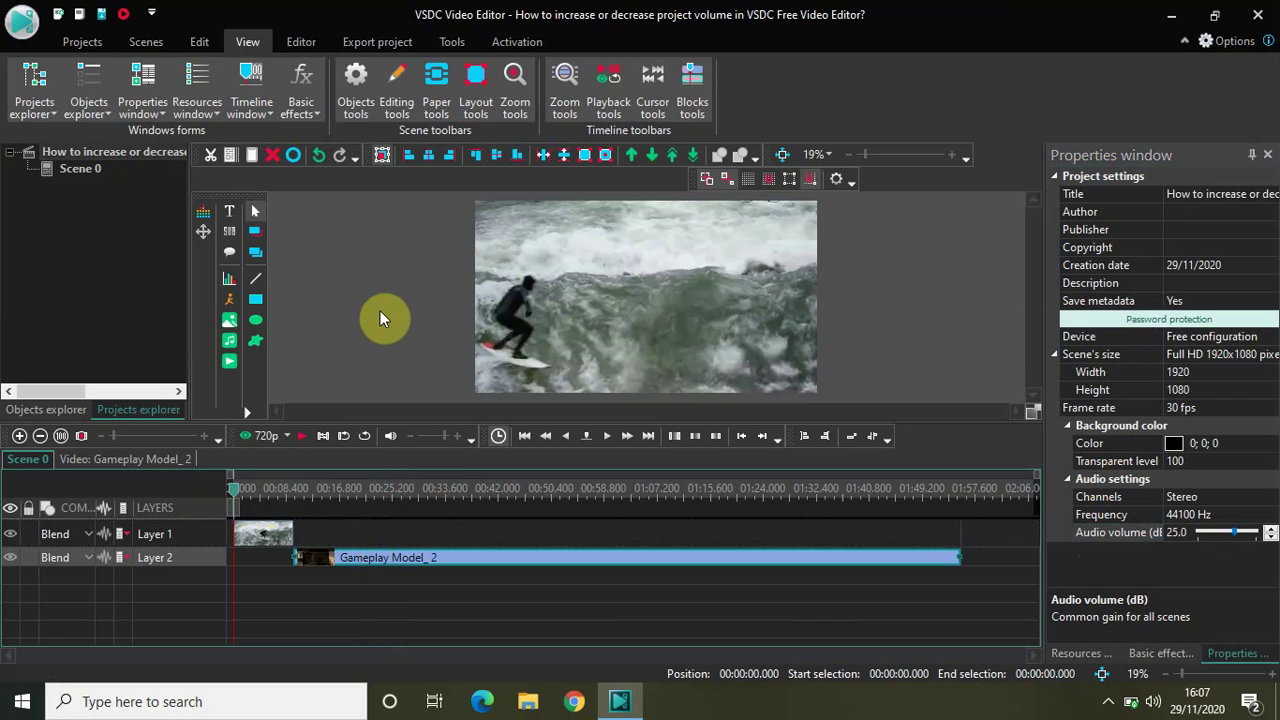
{"action": "key", "text": "space"}
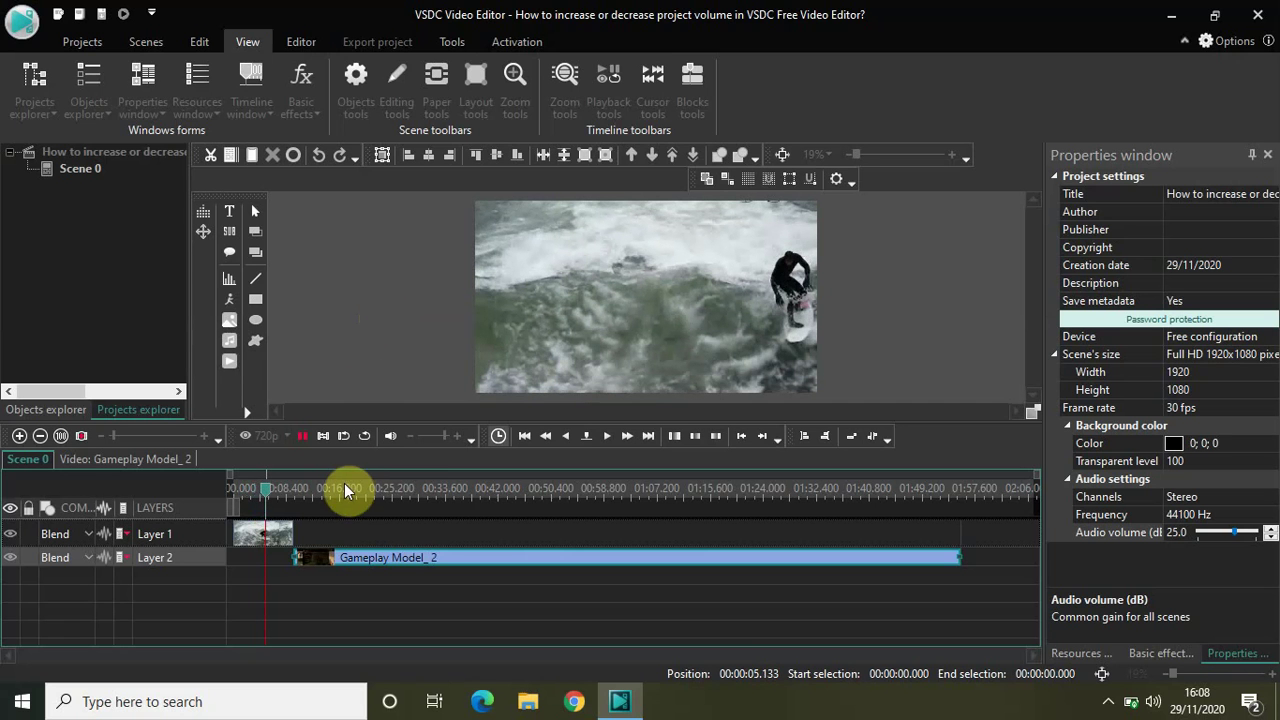
{"action": "key", "text": "space"}
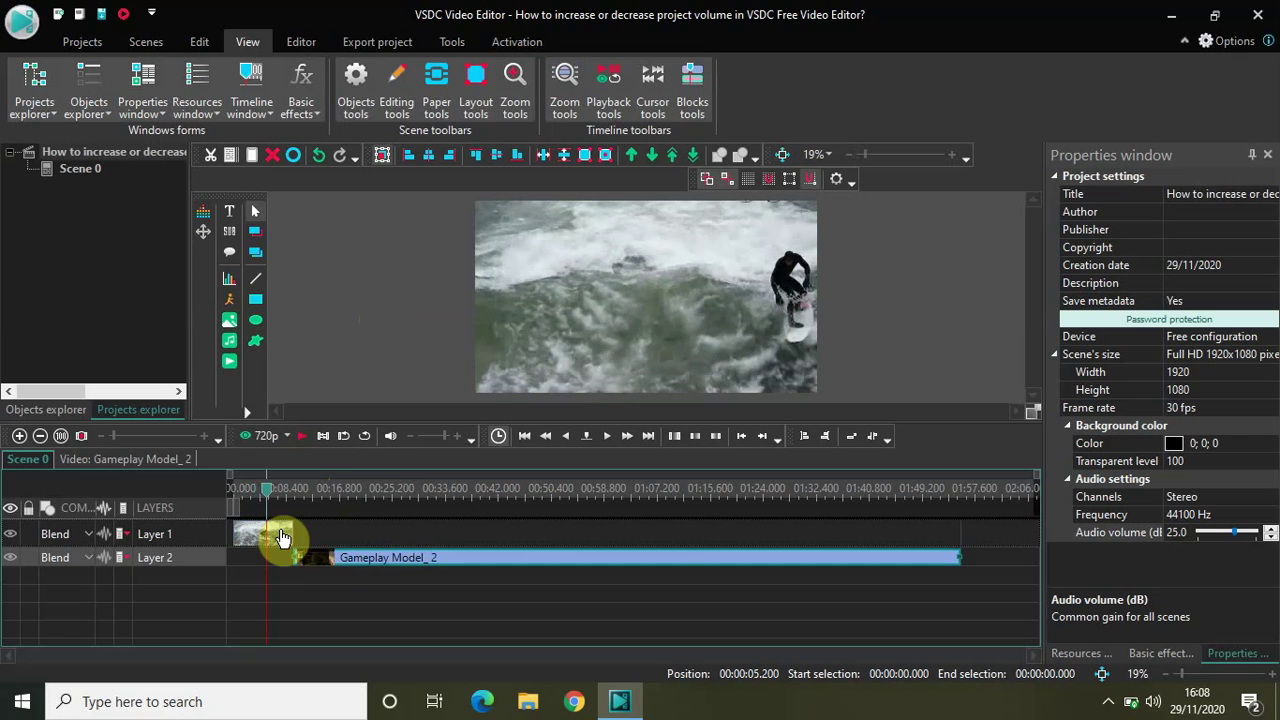
{"action": "left_click", "coordinate": [366, 489]}
{"action": "key", "text": "space"}
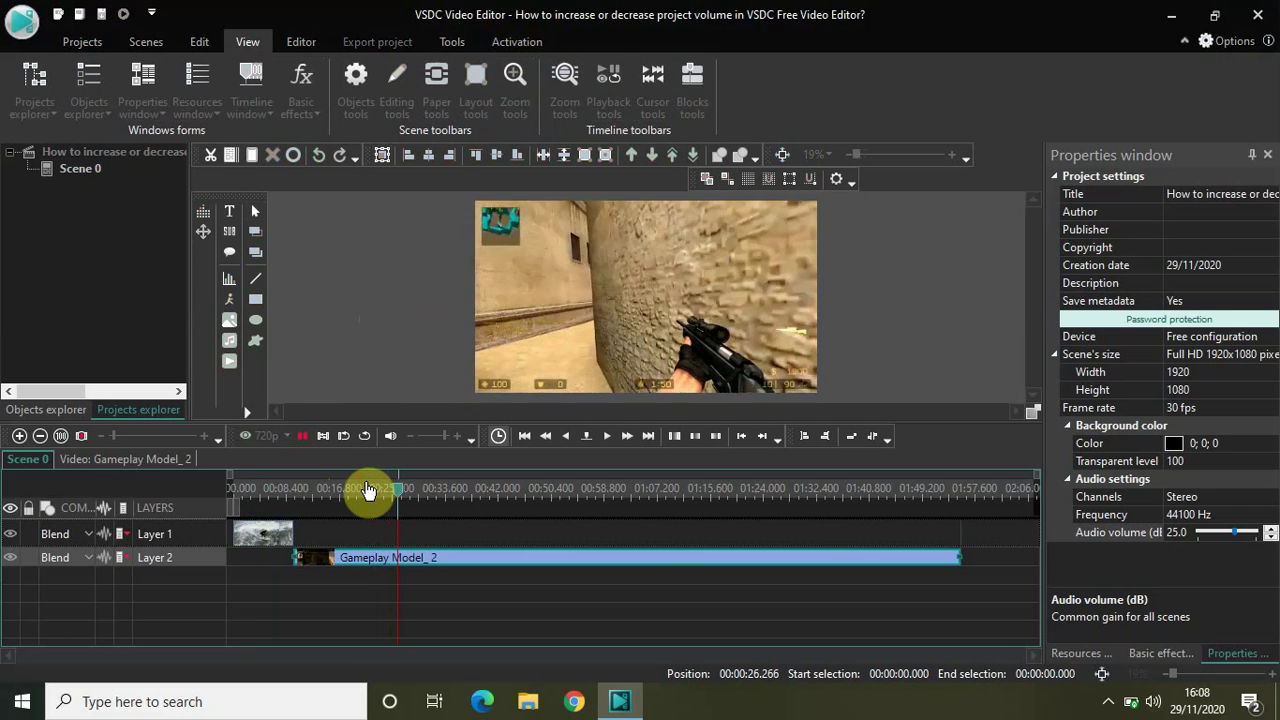
{"action": "key", "text": "space"}
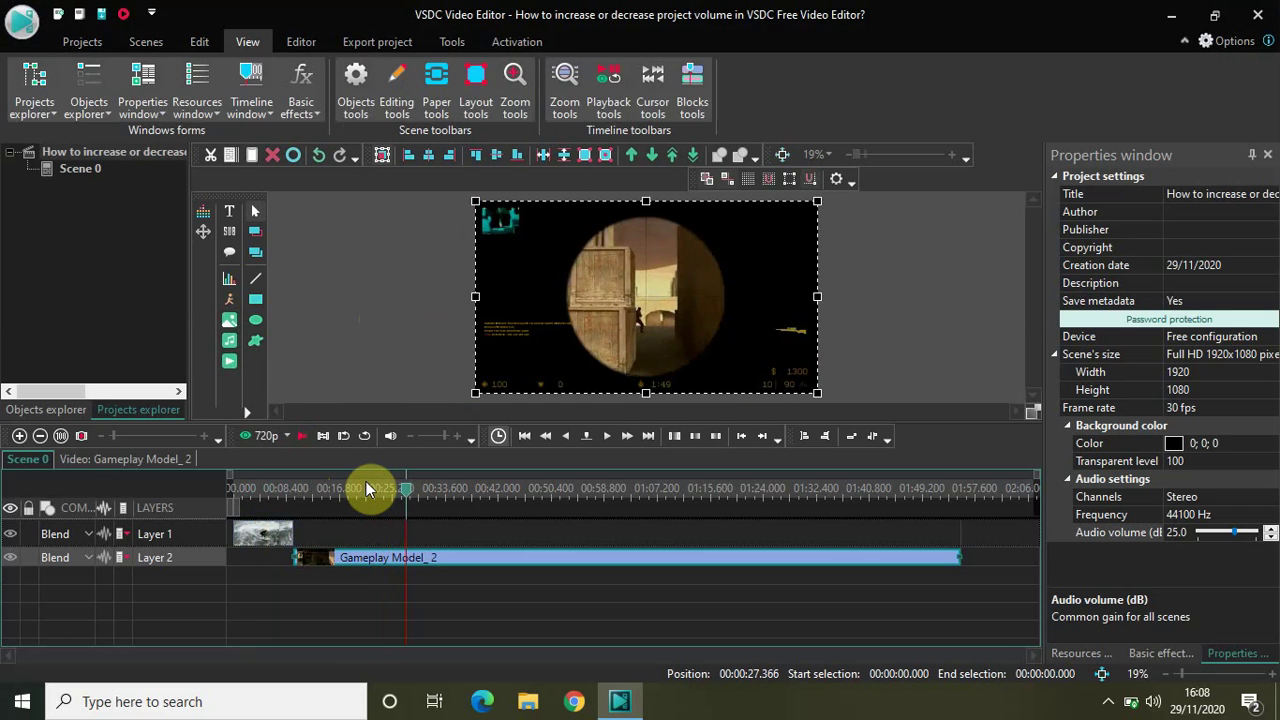